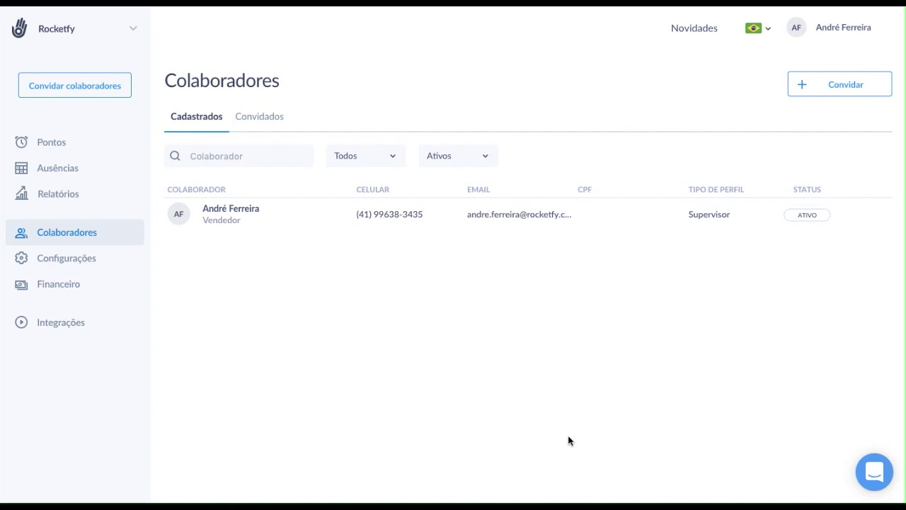
- Open the collaborator invitation form and examine its full name and mobile number fields
left_click(846, 84)
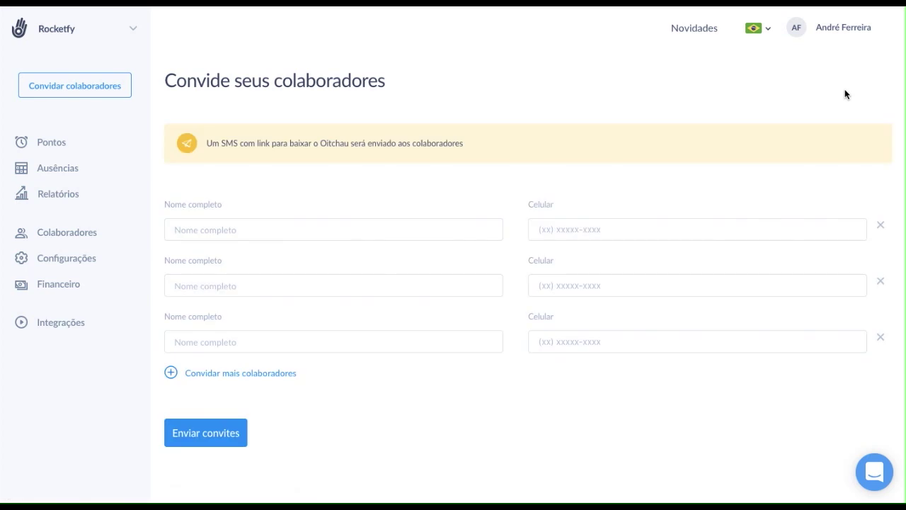
left_click(470, 226)
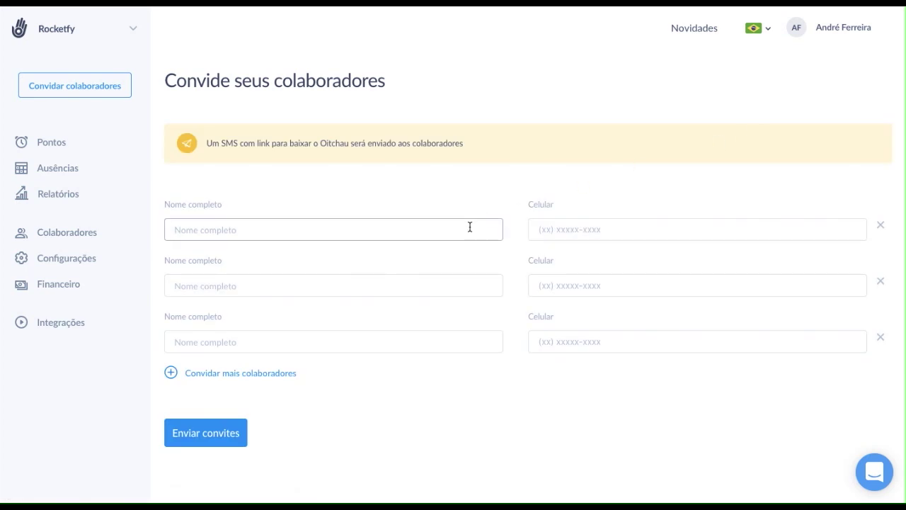
left_click(626, 231)
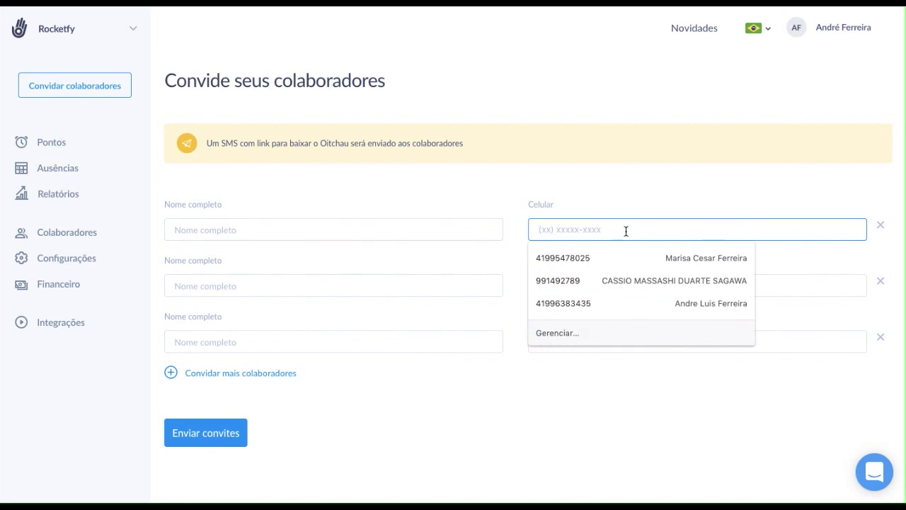
left_click(543, 182)
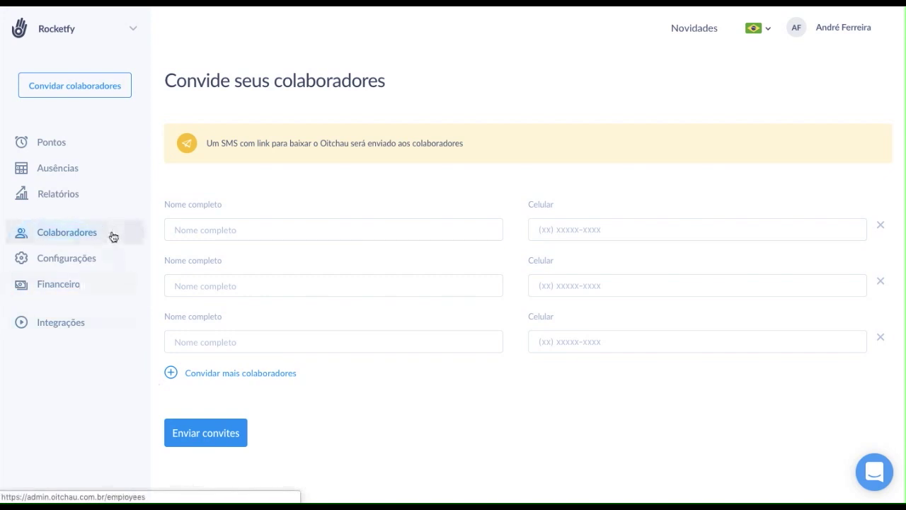
- Examine the Rocketfy location's details and Wi-Fi verification in the company settings, and view the list of service points
left_click(97, 259)
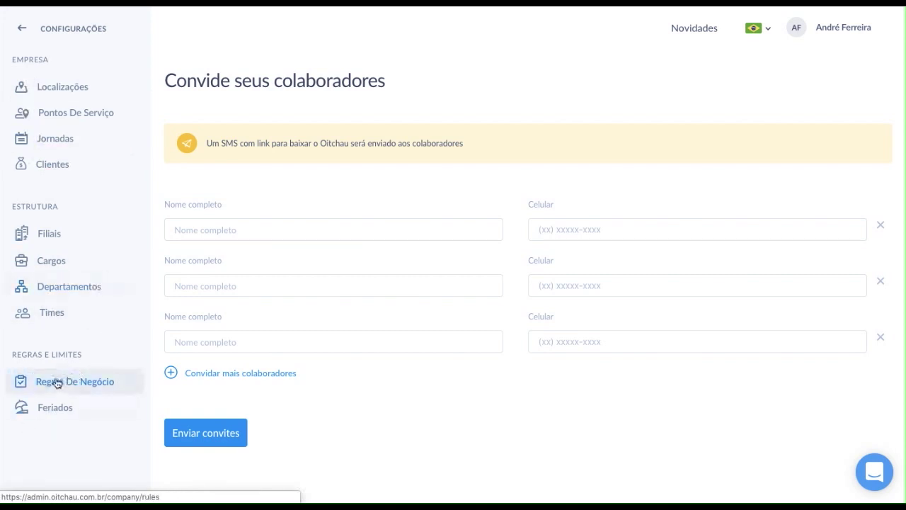
left_click(66, 97)
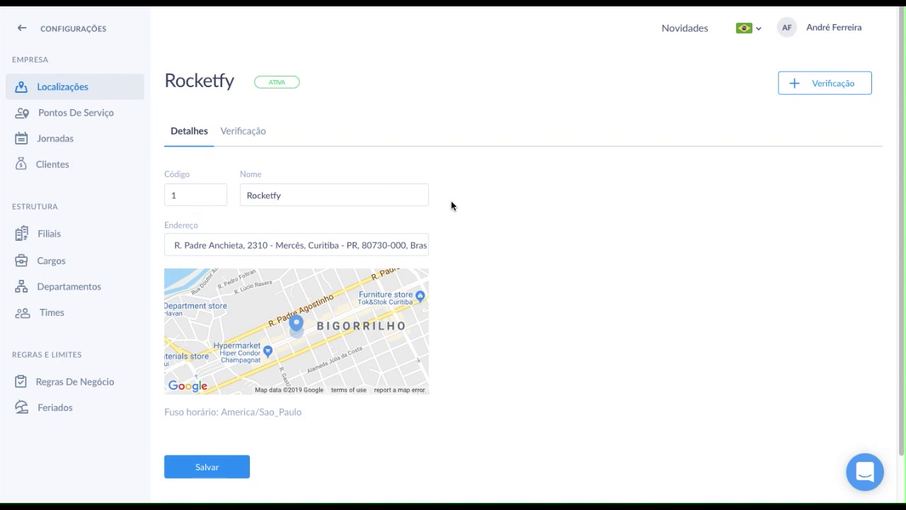
left_click(255, 139)
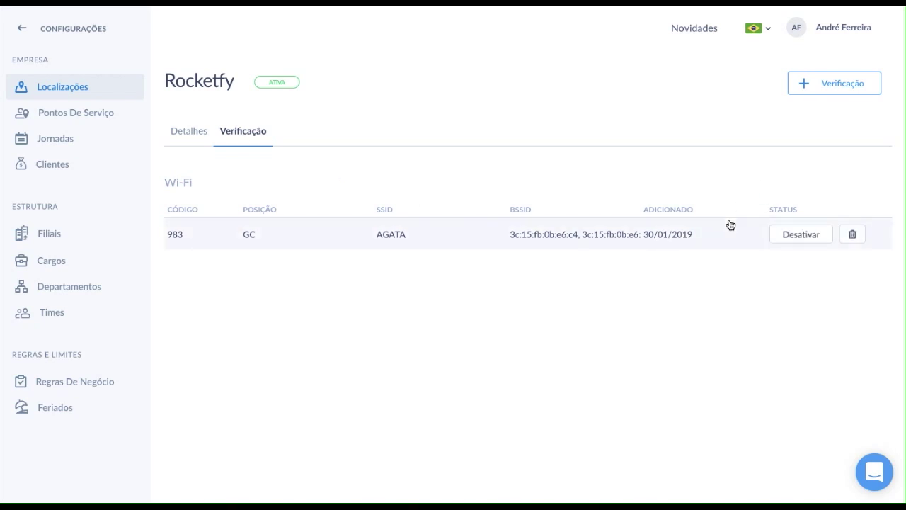
left_click_drag(701, 242, 155, 237)
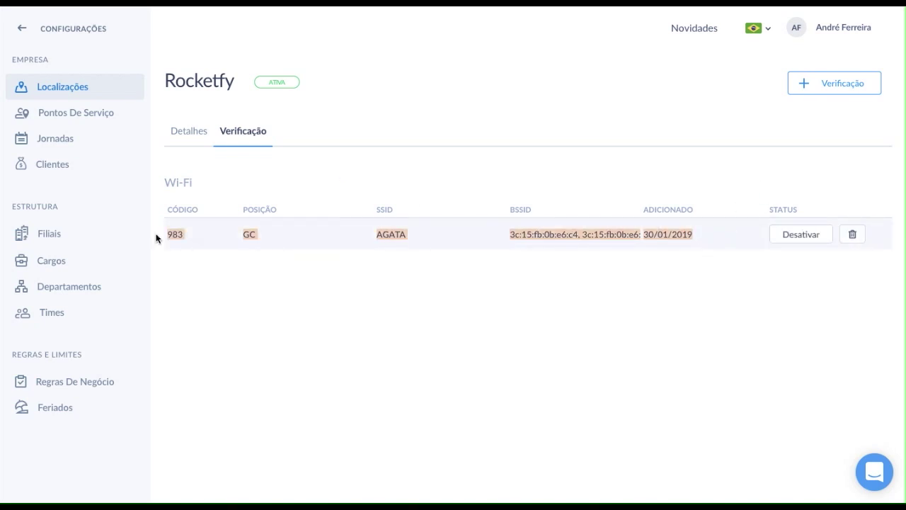
left_click(155, 237)
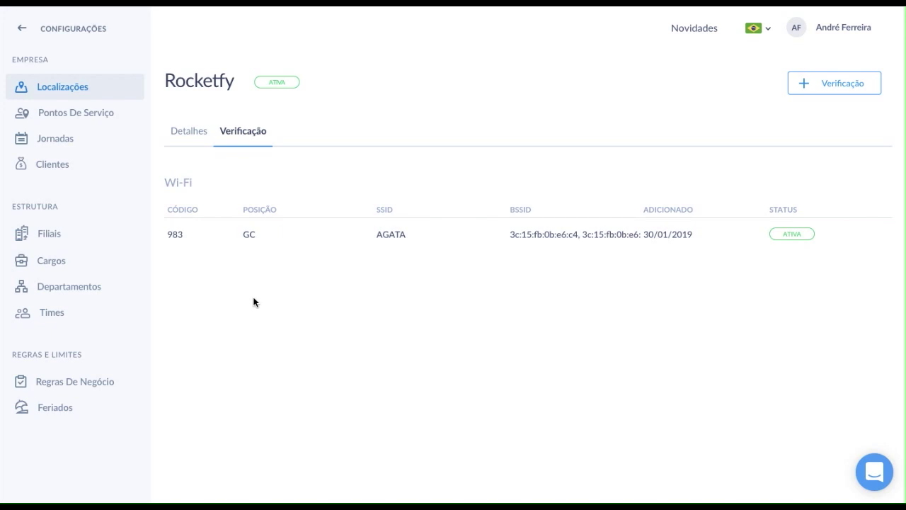
left_click(110, 126)
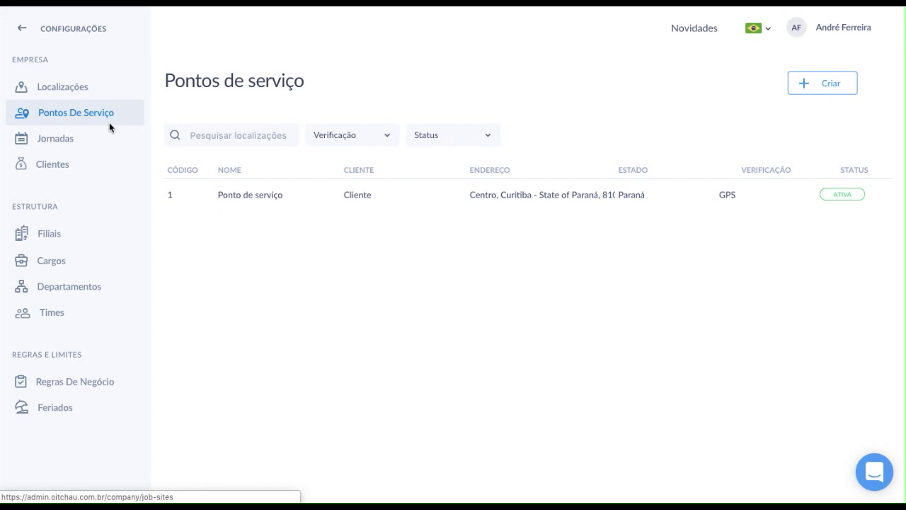
- Open the new work schedule form, choose the Turno type, and examine its shift templates and tolerance rules
left_click(112, 138)
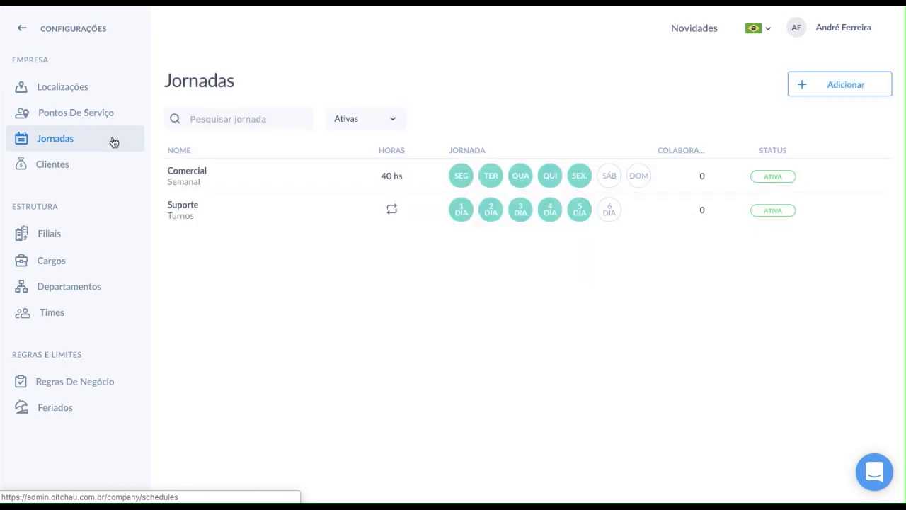
left_click(844, 88)
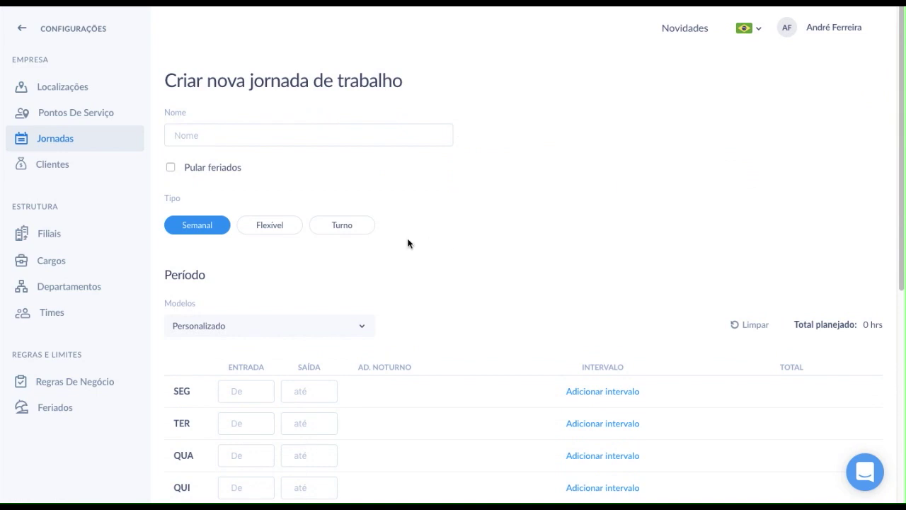
left_click(364, 235)
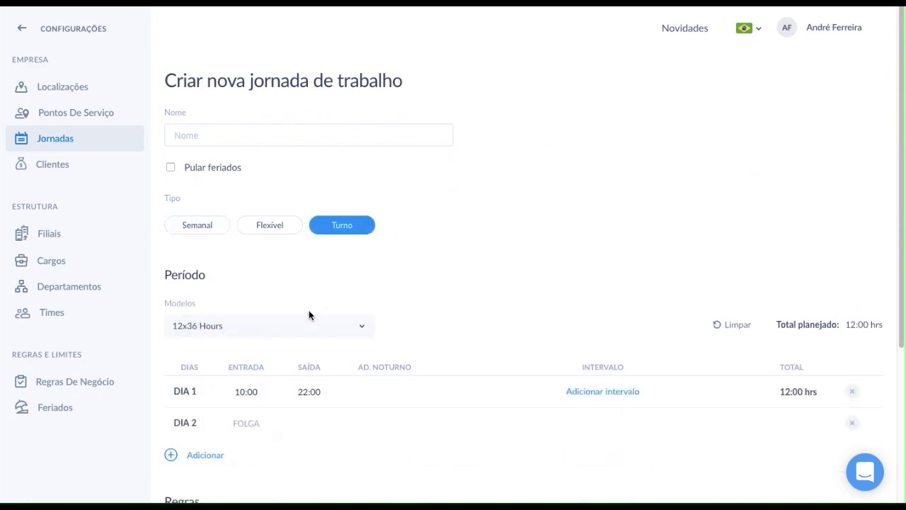
left_click(293, 329)
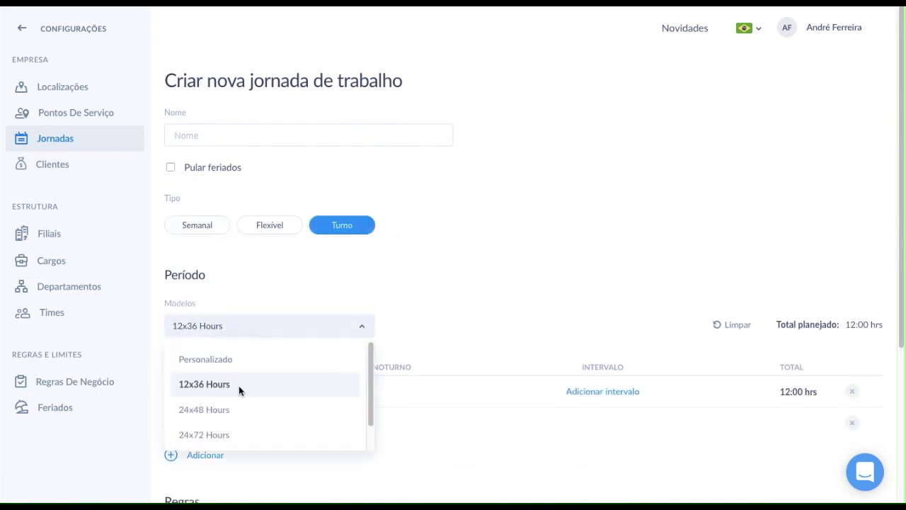
scroll(238, 385, "down", 1)
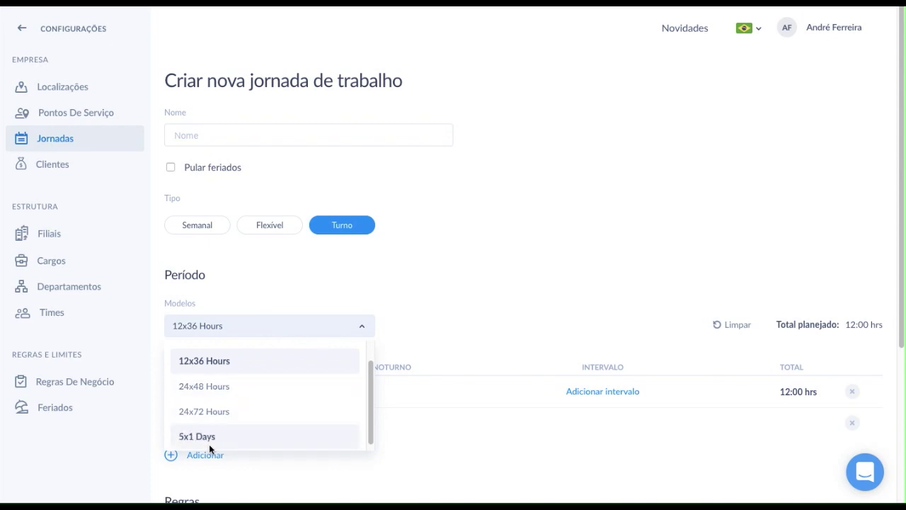
left_click(477, 264)
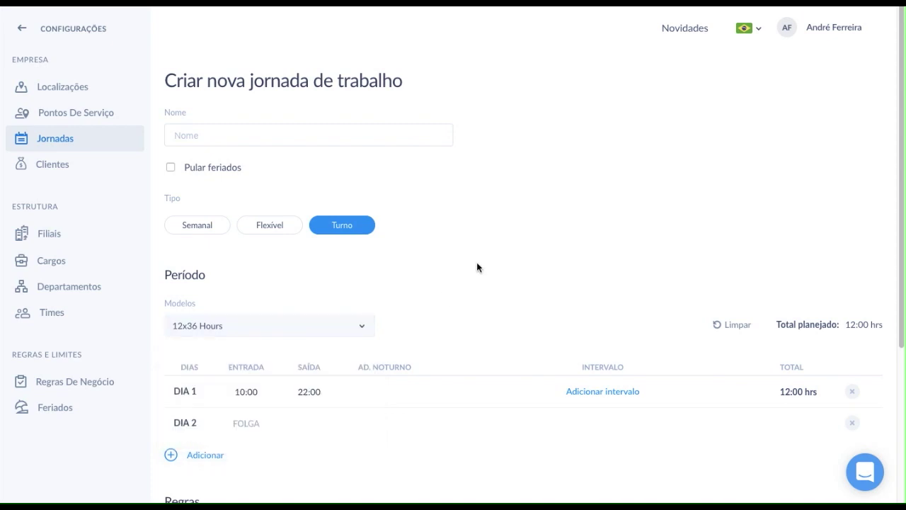
scroll(477, 264, "down", 1)
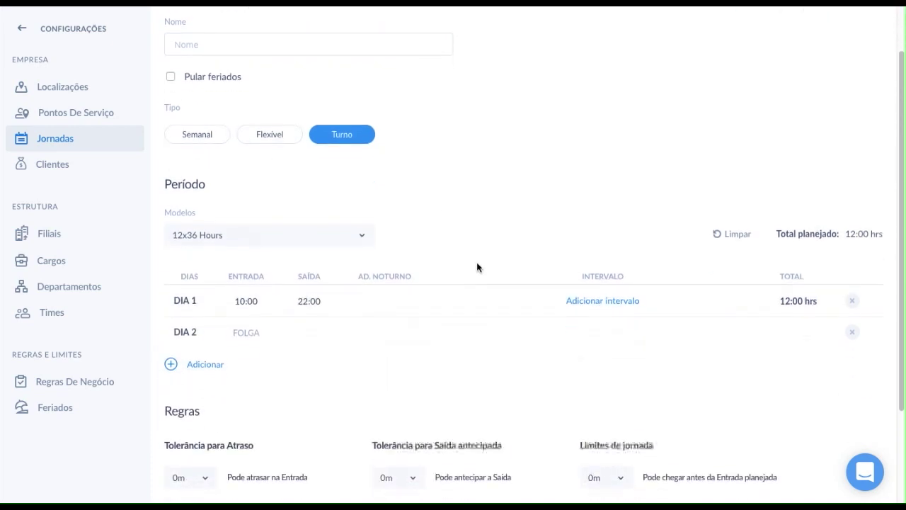
- Return to the Jornadas list and examine the Comercial schedule's weekly details and tolerance rules
left_click(126, 154)
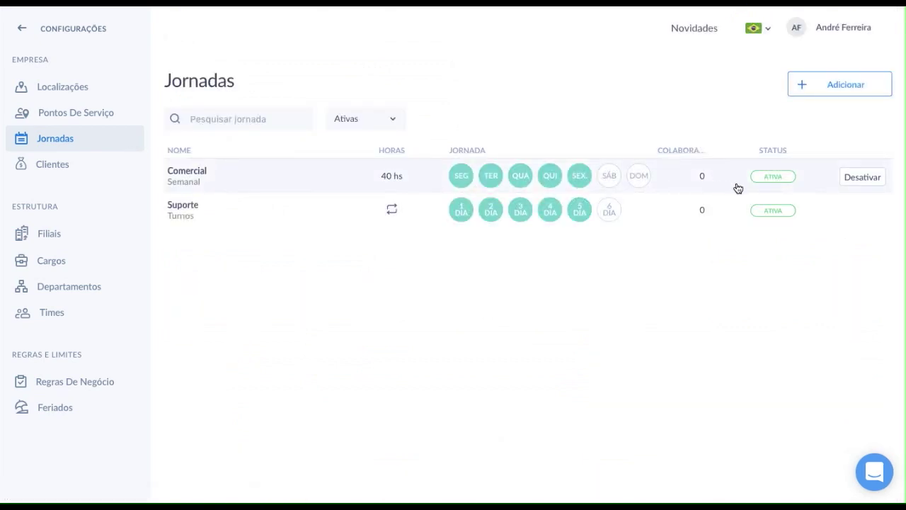
left_click(516, 182)
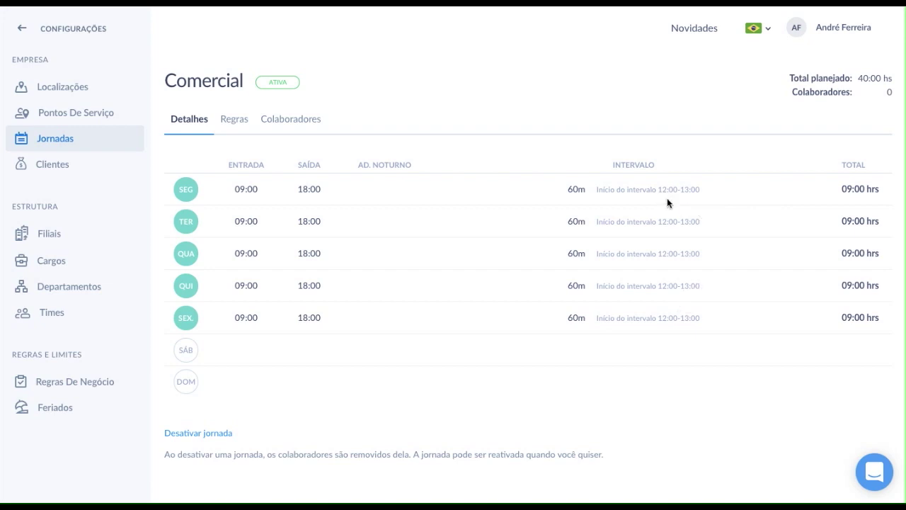
left_click(241, 122)
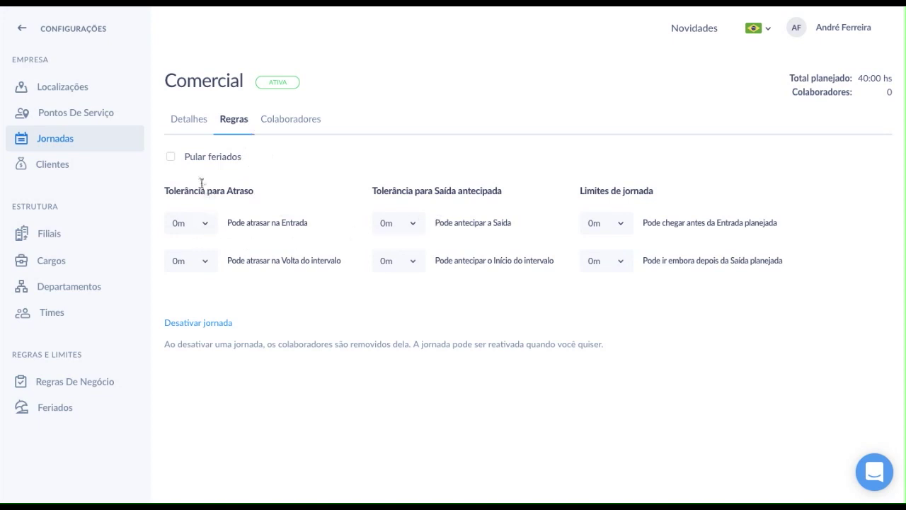
- View the company's clients, then its structure lists: Filiais, Cargos, Departamentos and Times
left_click(69, 164)
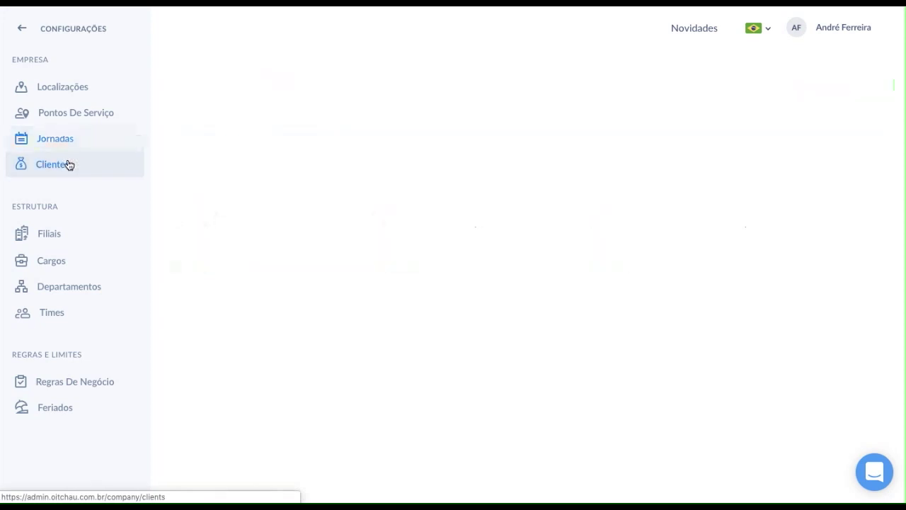
left_click(104, 239)
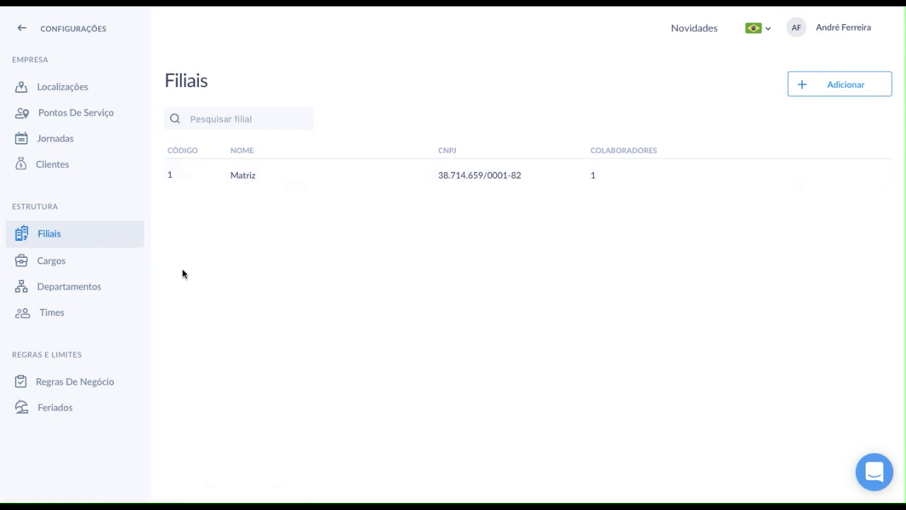
left_click(113, 261)
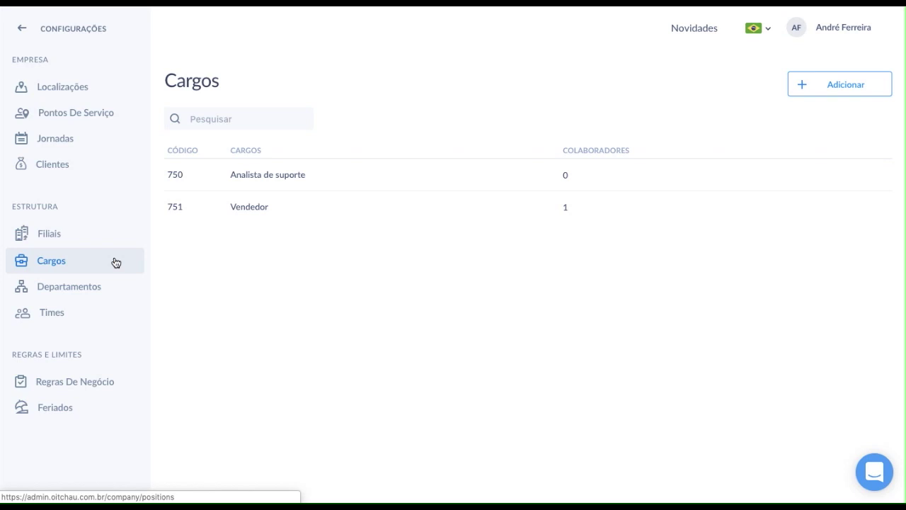
left_click(105, 284)
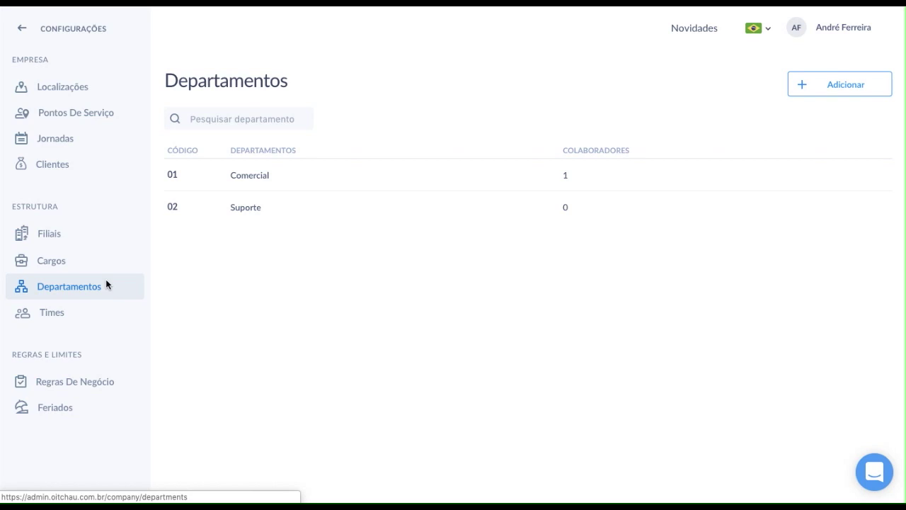
left_click(87, 315)
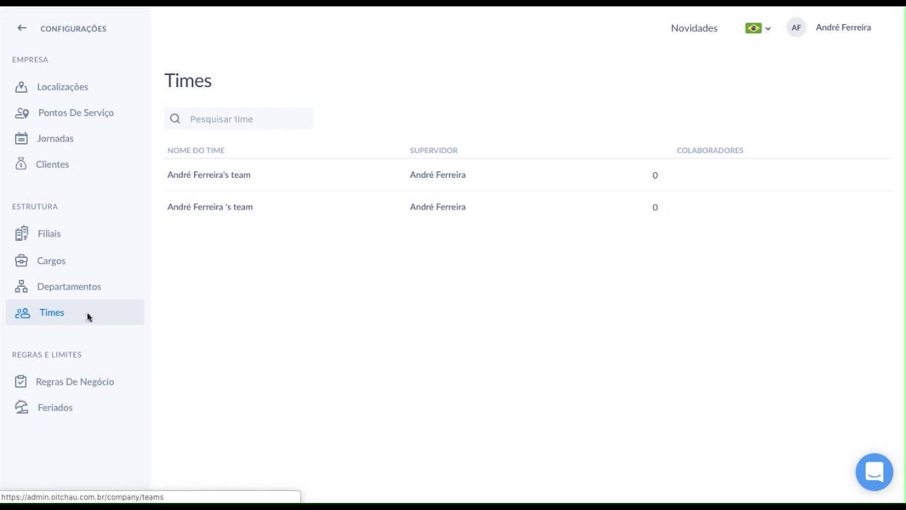
- Examine the business rules for Banco de Horas, including its duration options and hour distribution, then Hora Extra and Adicional Noturno
left_click(106, 386)
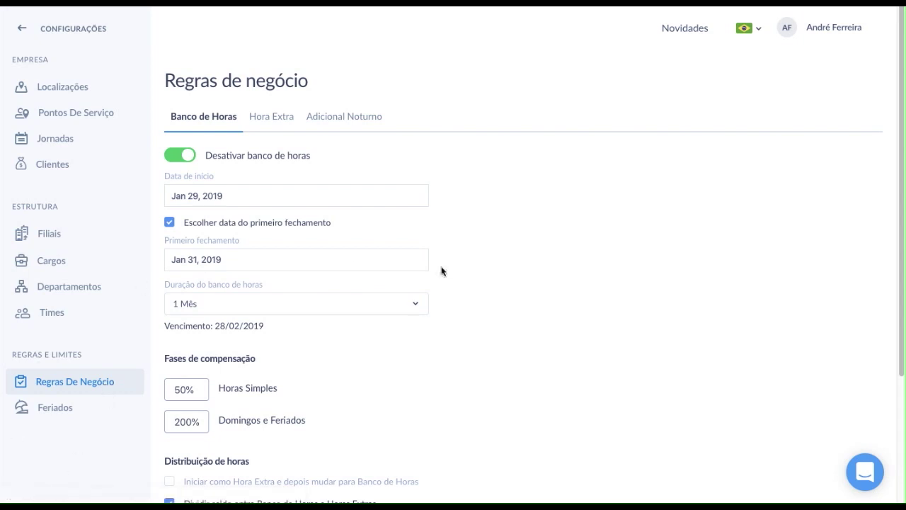
scroll(441, 271, "down", 1)
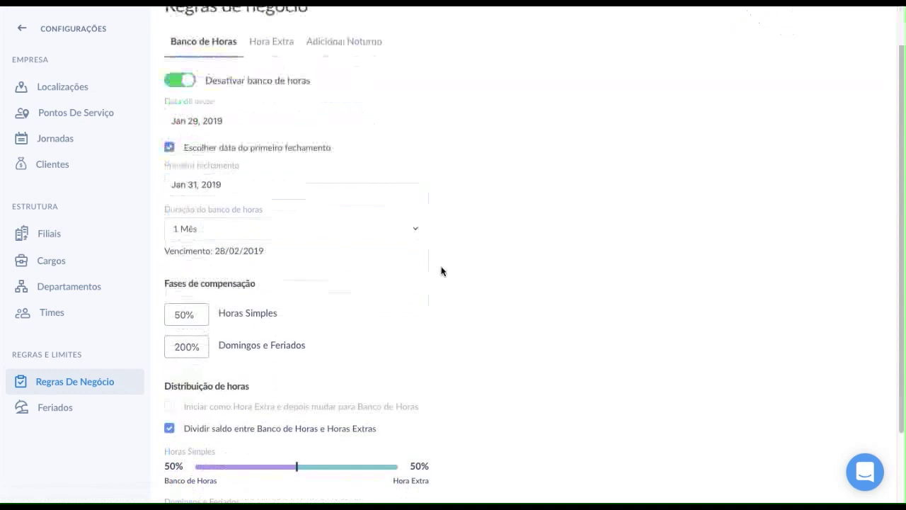
left_click(267, 237)
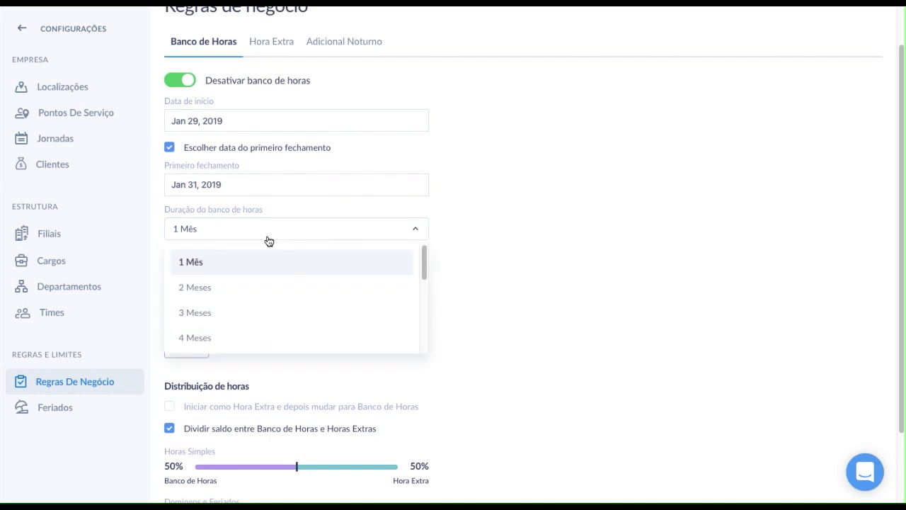
left_click(567, 265)
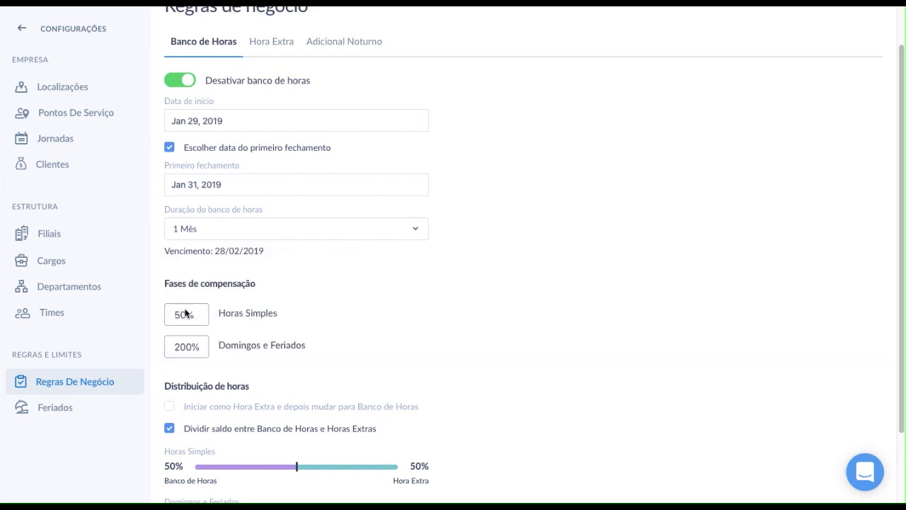
scroll(294, 344, "down", 2)
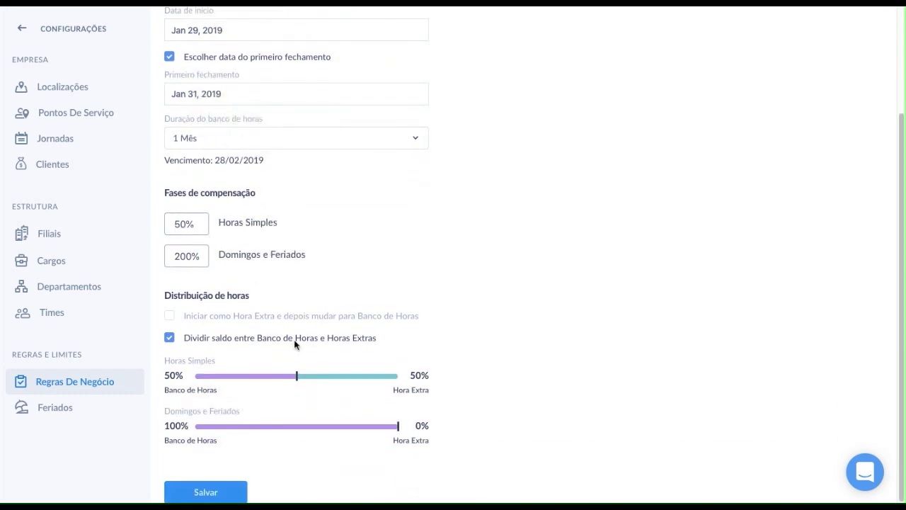
scroll(356, 233, "up", 3)
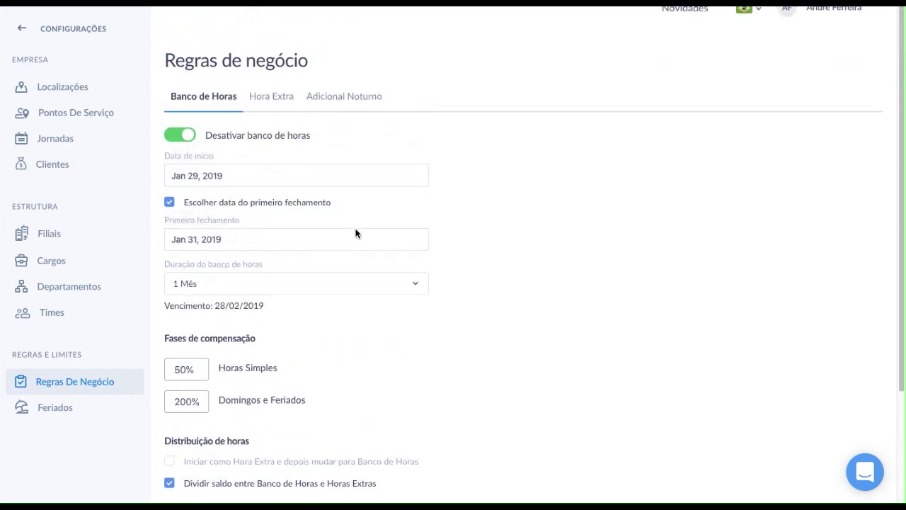
left_click(276, 117)
left_click(345, 121)
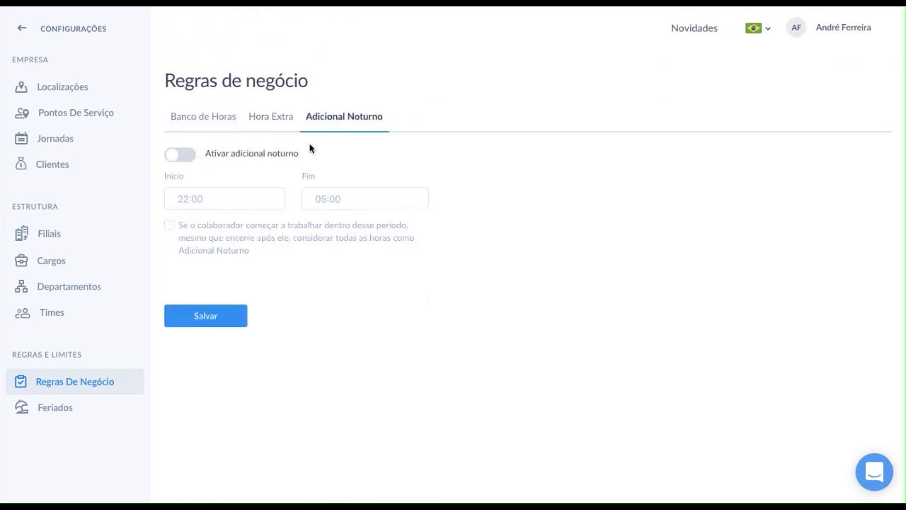
- View the list of holidays and events in the company settings
left_click(70, 402)
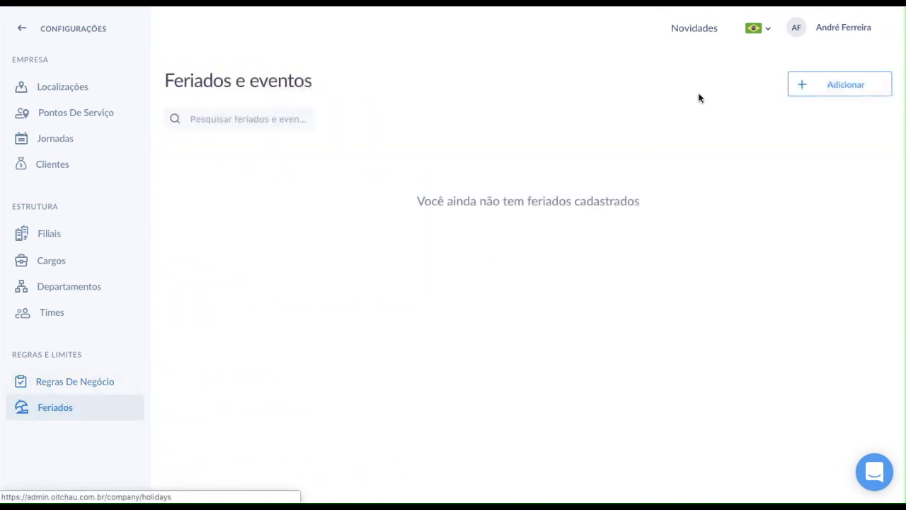
scroll(308, 110, "down", 1)
scroll(307, 109, "up", 1)
- Leave the settings and open the Pontos list of collaborators' time records
left_click(22, 29)
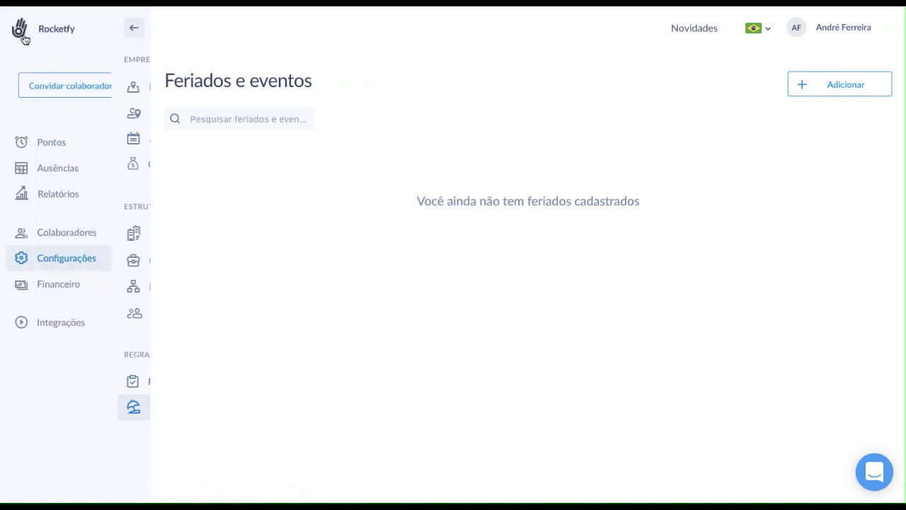
left_click(92, 144)
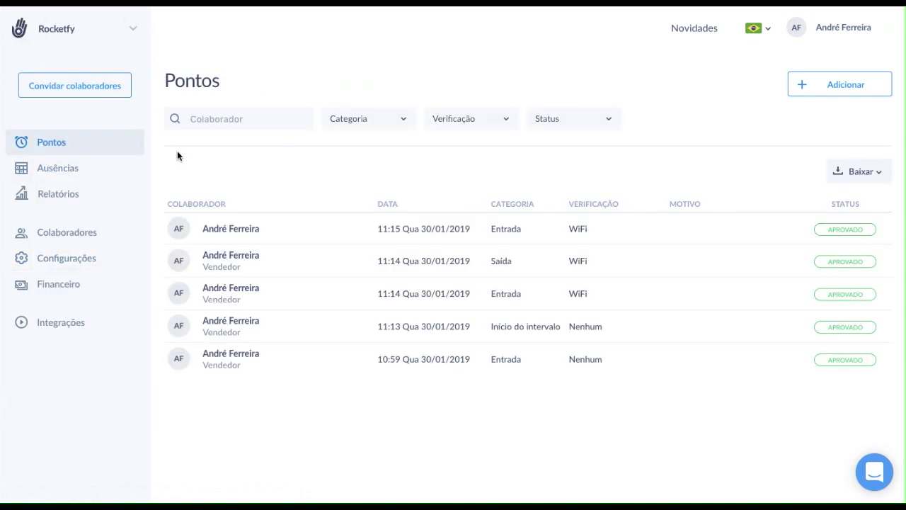
- Examine the details of the most recent Entrada record in the Pontos list, then close them
left_click(337, 230)
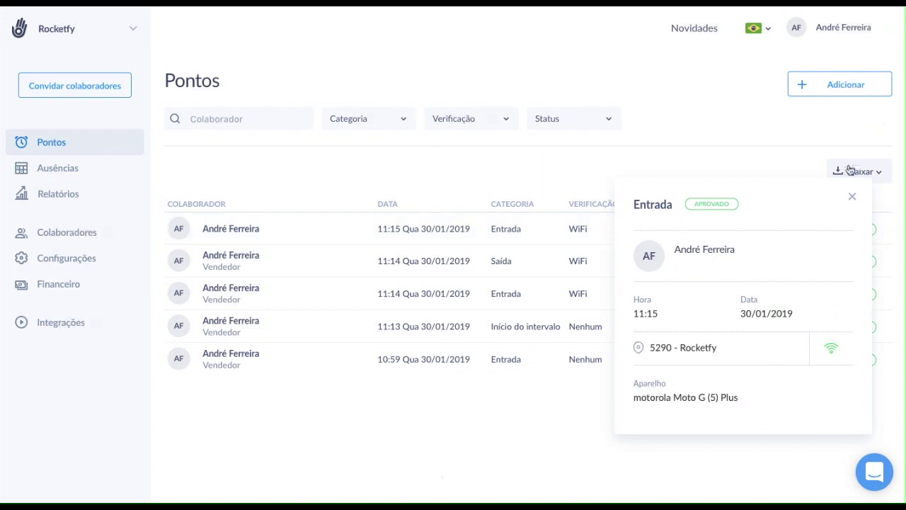
left_click(852, 196)
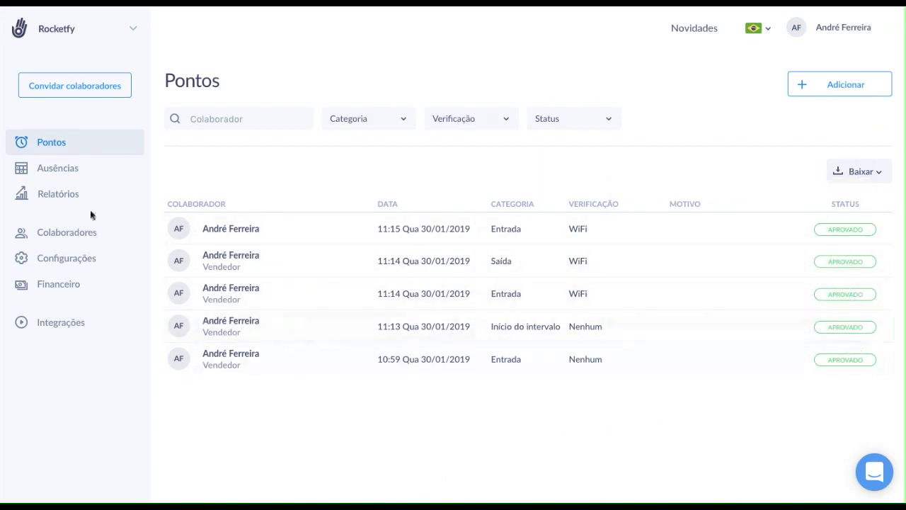
- View the Ausência e Férias list, then the available report types under Relatórios
left_click(79, 169)
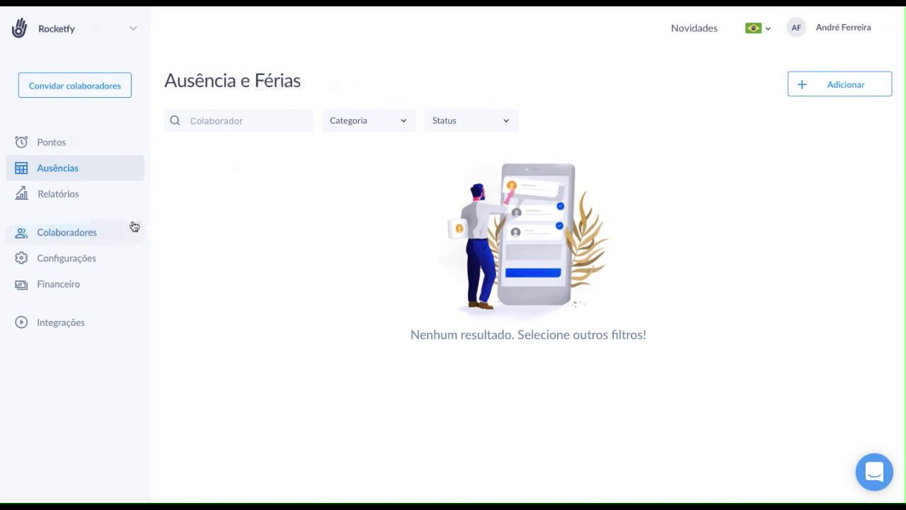
left_click(107, 200)
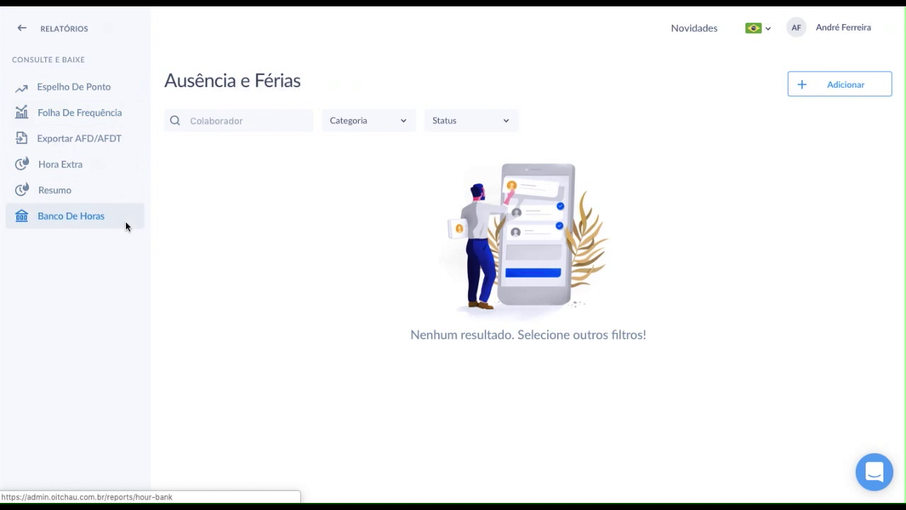
left_click(22, 32)
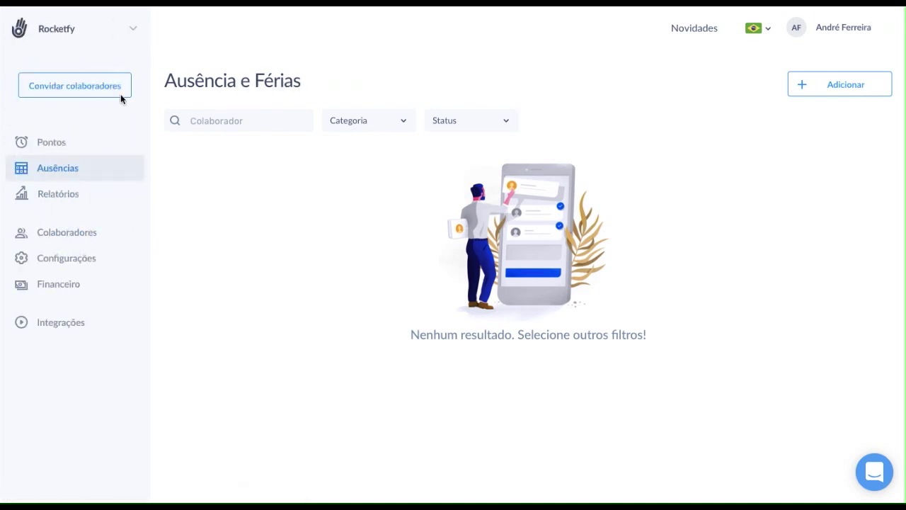
left_click(120, 197)
- Open the registered collaborator's profile and look through its personal fields, including CPF and PIS
left_click(107, 238)
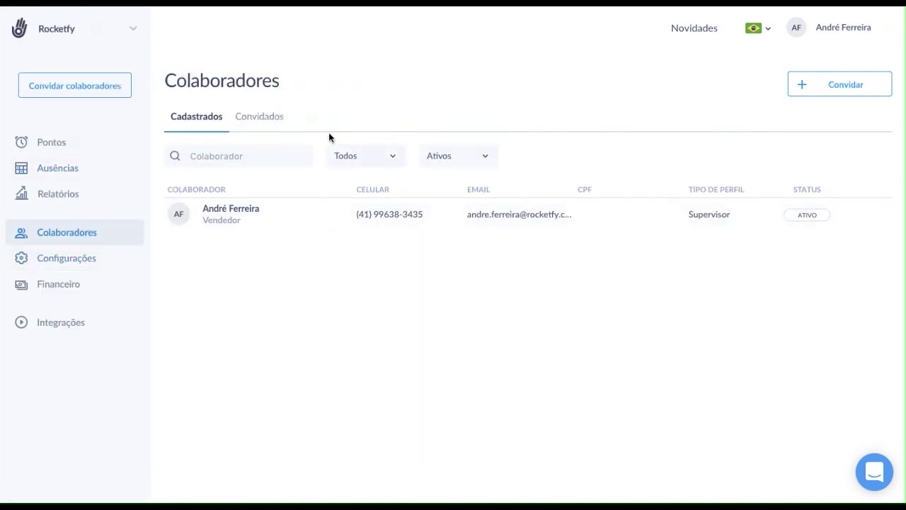
left_click(351, 216)
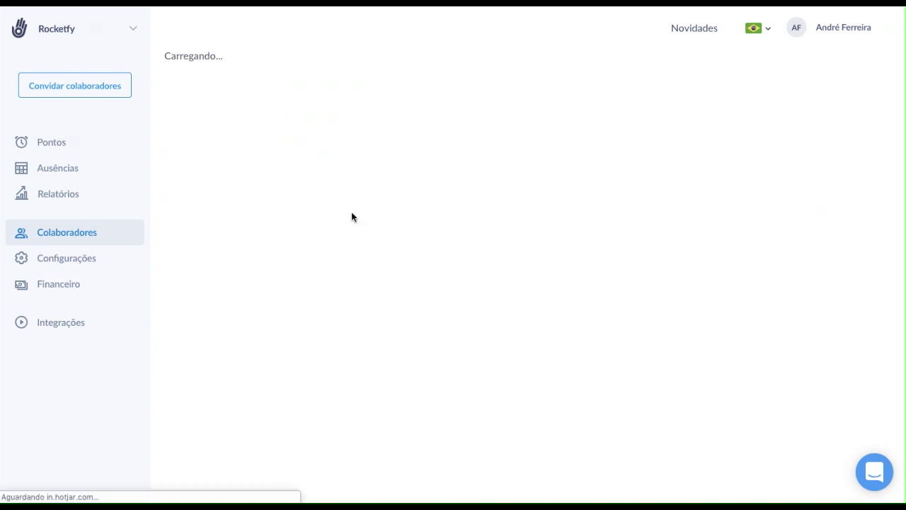
scroll(303, 172, "down", 1)
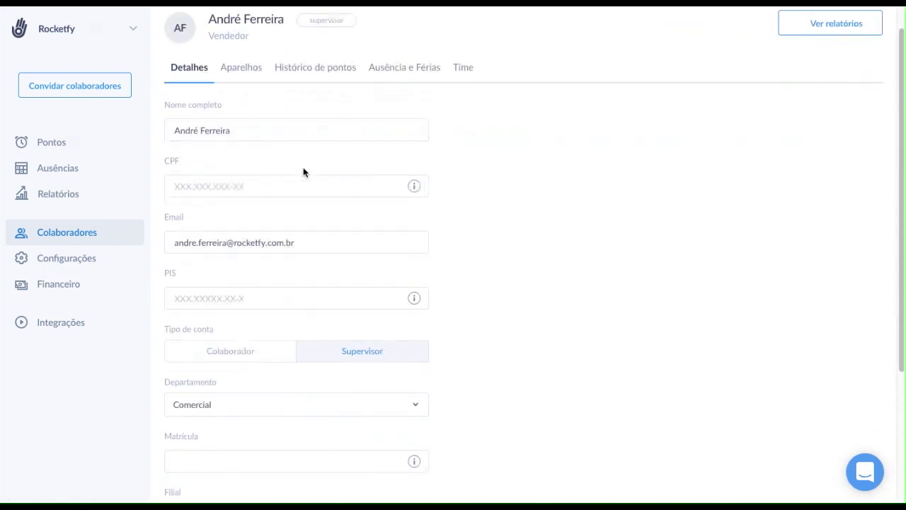
left_click(234, 177)
left_click(240, 303)
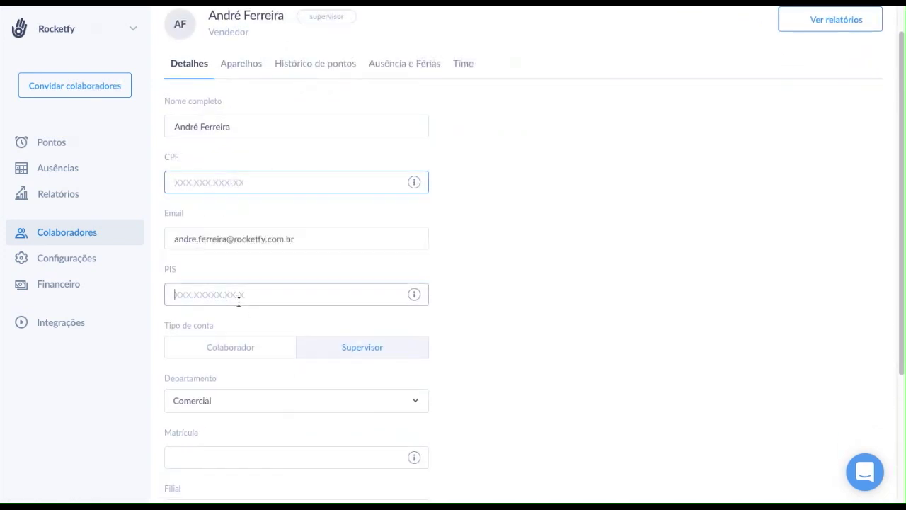
scroll(239, 301, "down", 3)
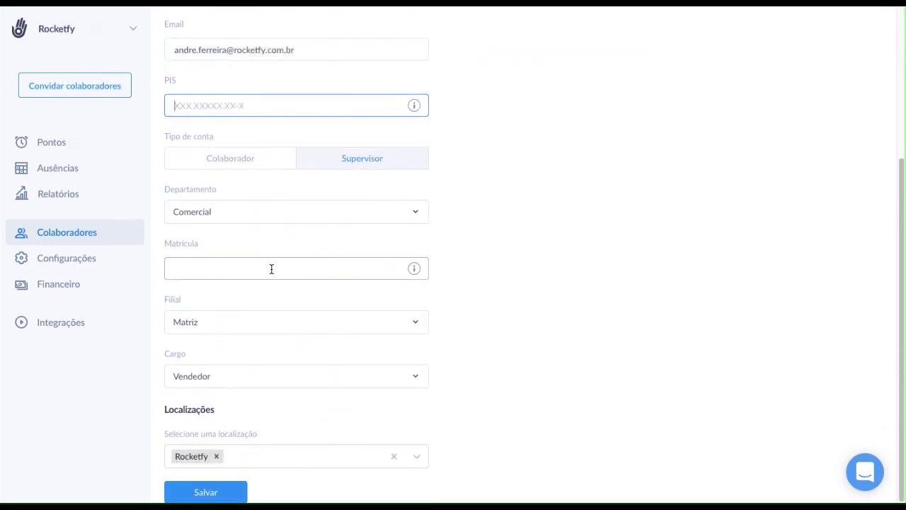
scroll(271, 268, "up", 1)
- Examine the Departamento options in the collaborator's details, keeping Comercial, then review the Filial, Cargo and Localizações fields
left_click(221, 223)
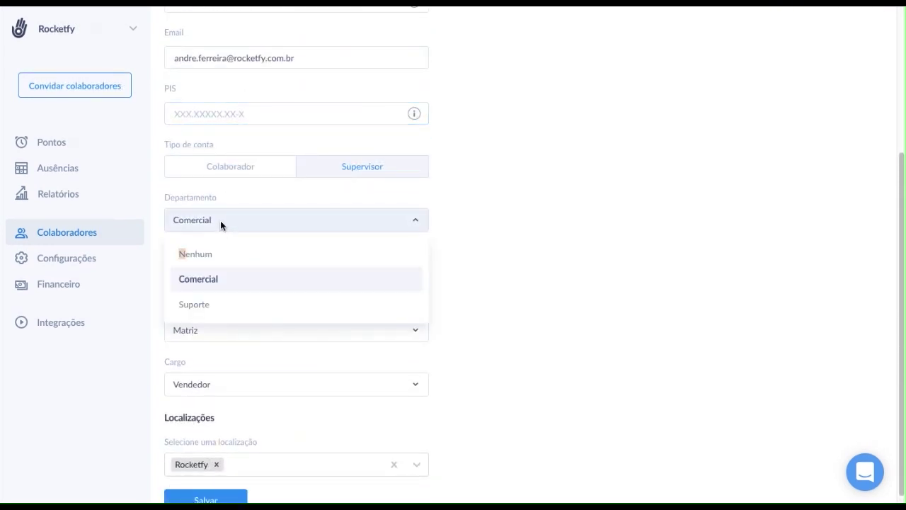
left_click(226, 279)
left_click(227, 334)
left_click(221, 389)
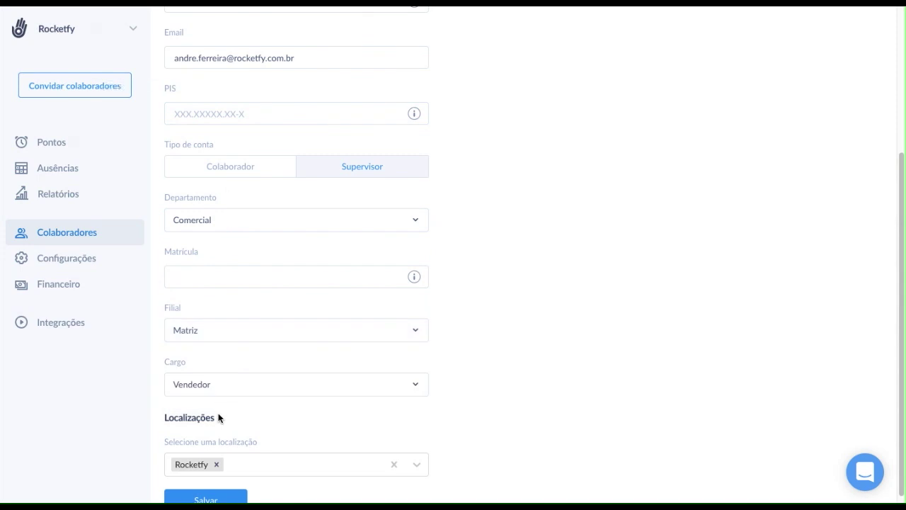
left_click(230, 387)
left_click(230, 386)
scroll(411, 333, "down", 1)
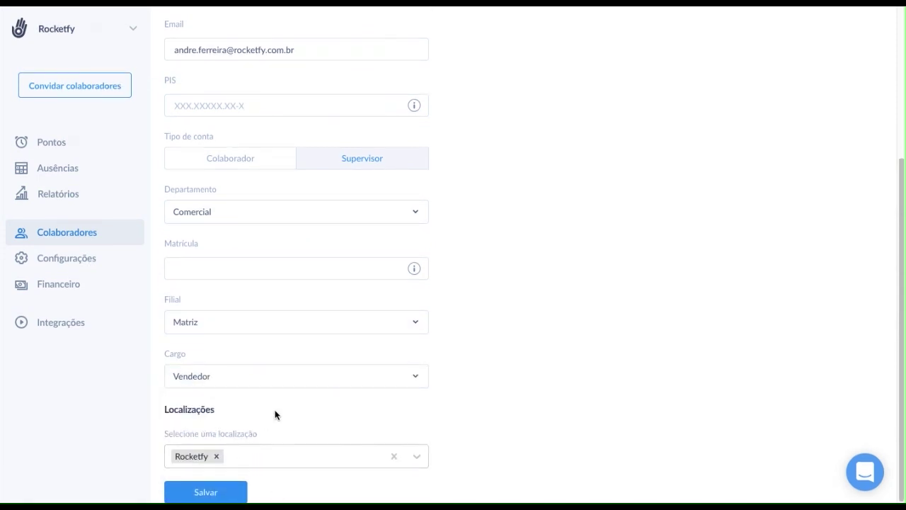
scroll(283, 400, "up", 3)
scroll(283, 213, "up", 2)
- View the collaborator's Aparelhos, Histórico de pontos and Ausência e Férias sections
left_click(241, 131)
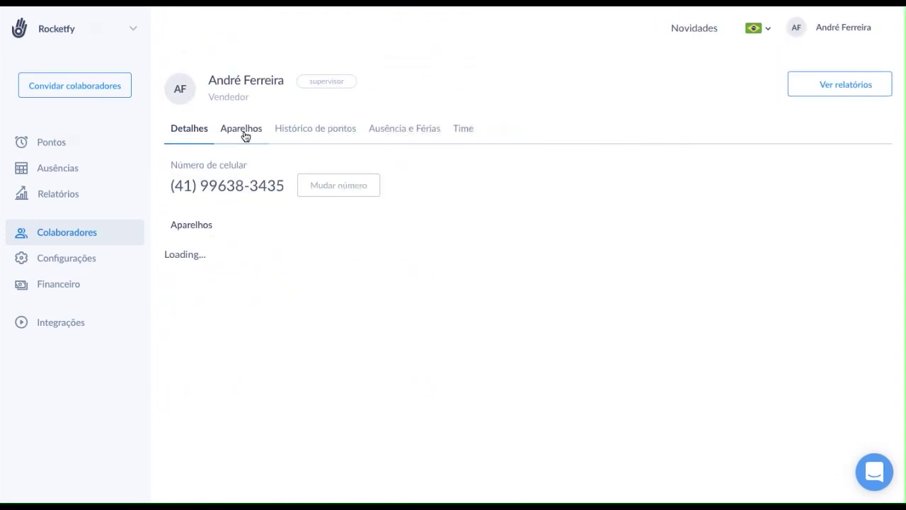
left_click(335, 134)
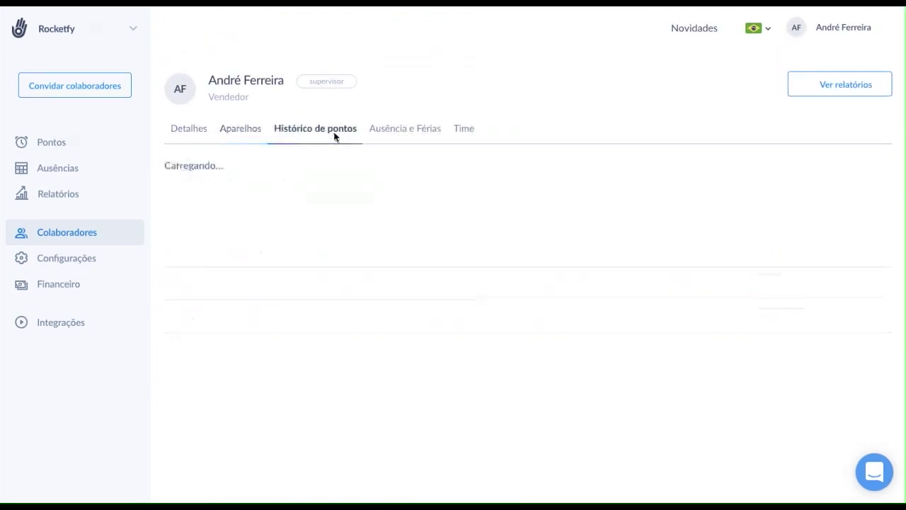
left_click(410, 134)
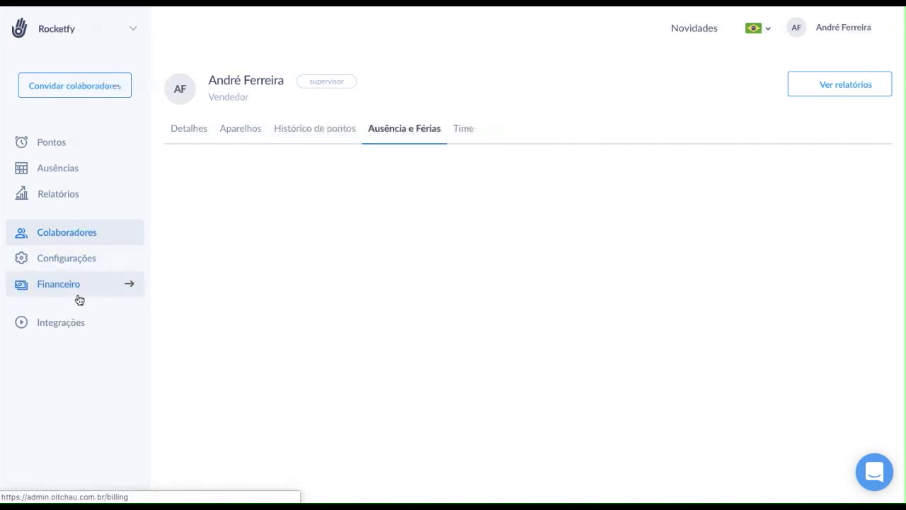
- View the REPs and Pegador pages under Integrações, then leave the integrations area
left_click(76, 322)
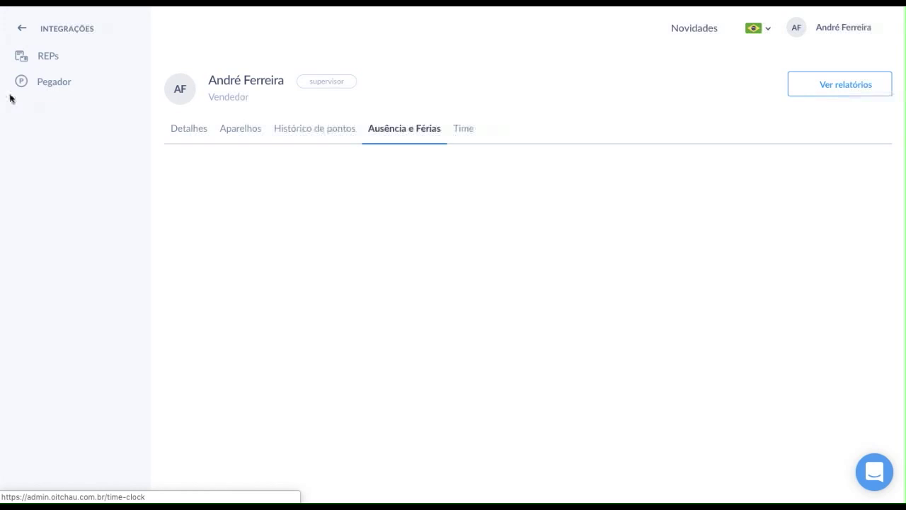
left_click(49, 67)
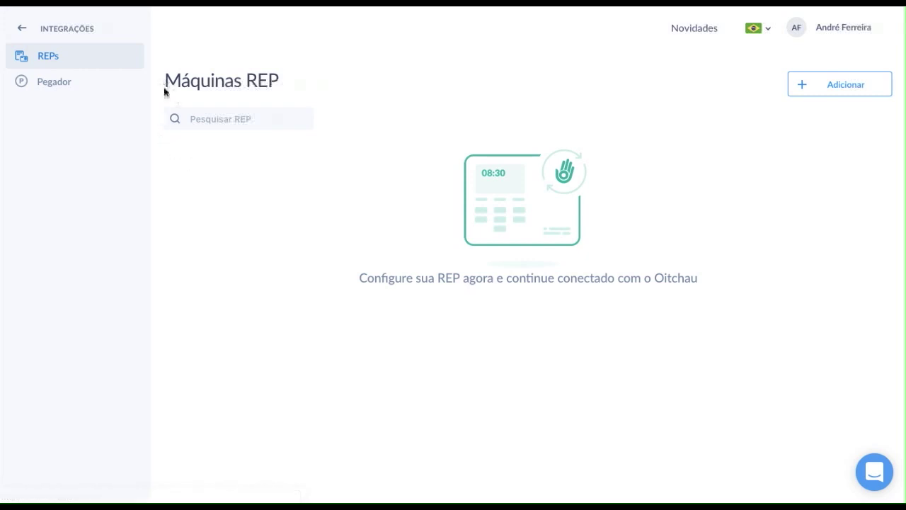
left_click(71, 90)
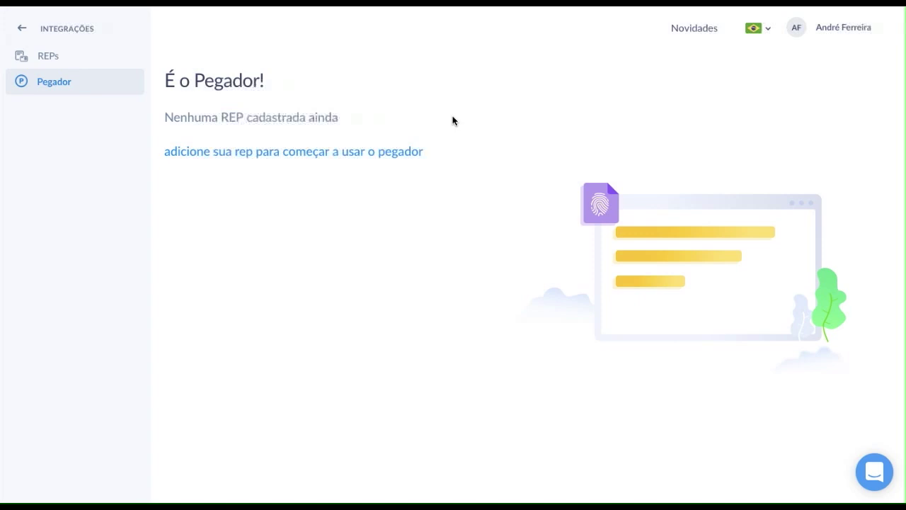
left_click(21, 28)
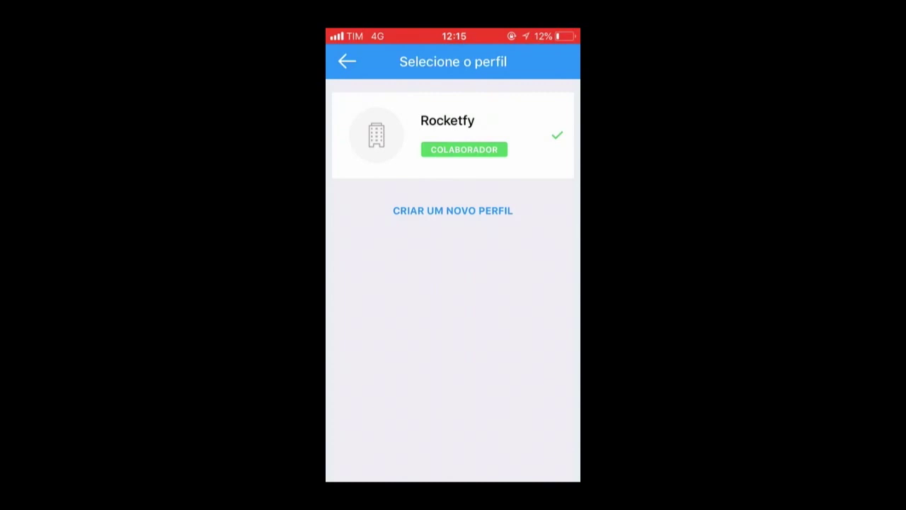
- In the Oitchau mobile app, leave profile selection and preview an OI punch with Entrada selected, closing it without confirming
left_click(347, 61)
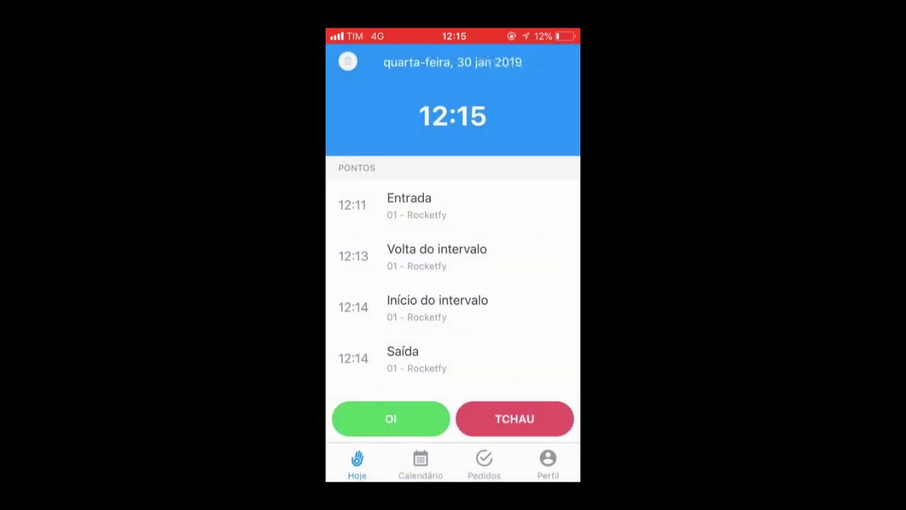
scroll(453, 276, "up", 1)
left_click(391, 418)
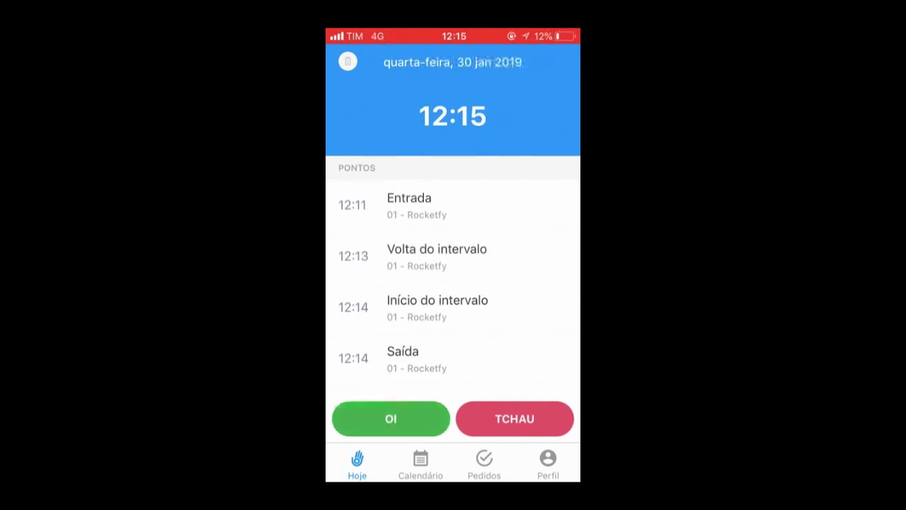
left_click(392, 368)
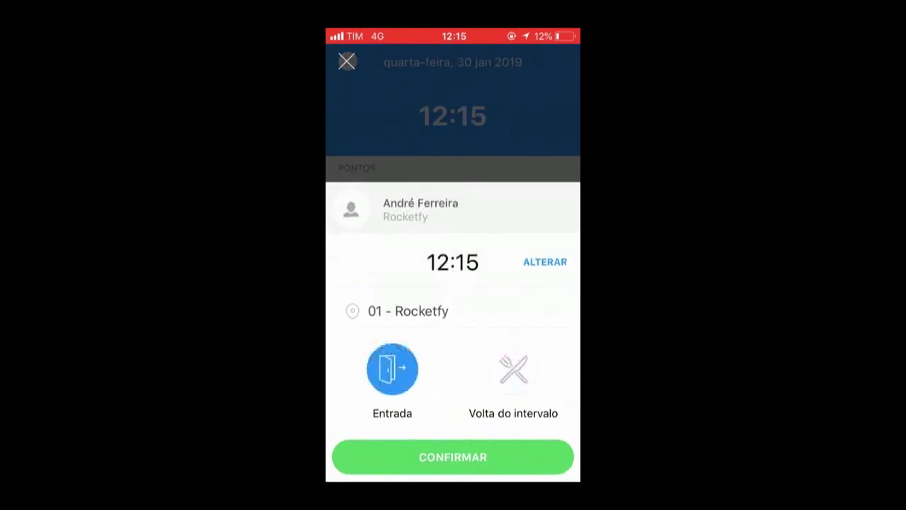
left_click(347, 62)
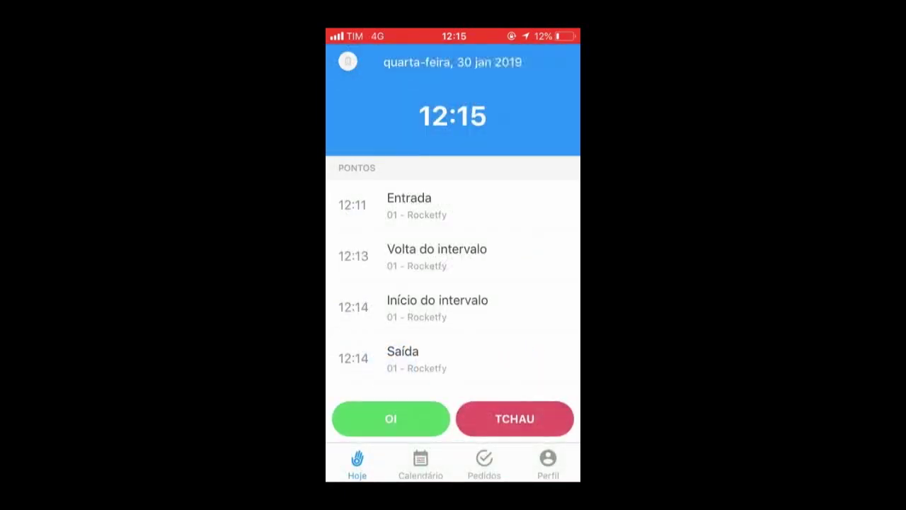
- Preview the TCHAU punch with Início do intervalo selected, then the OI punch options again, closing both without confirming
left_click(514, 418)
left_click(392, 368)
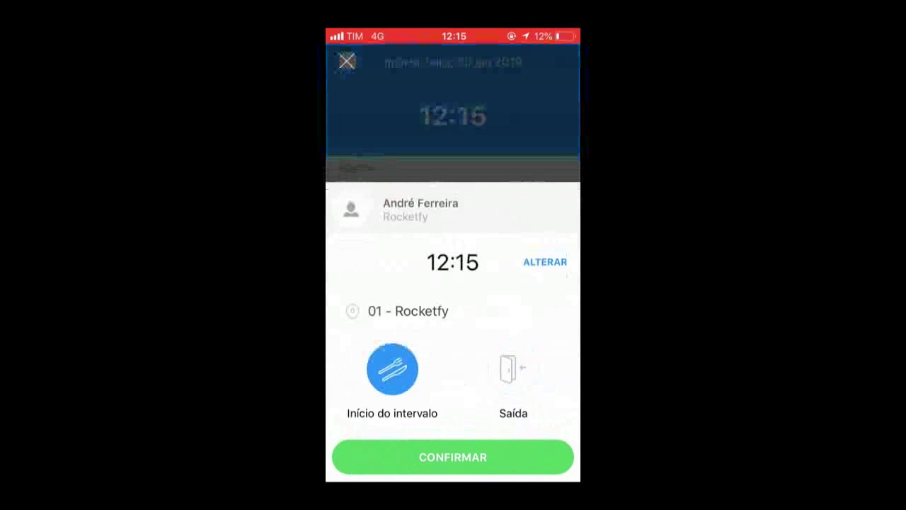
left_click(347, 62)
left_click(390, 419)
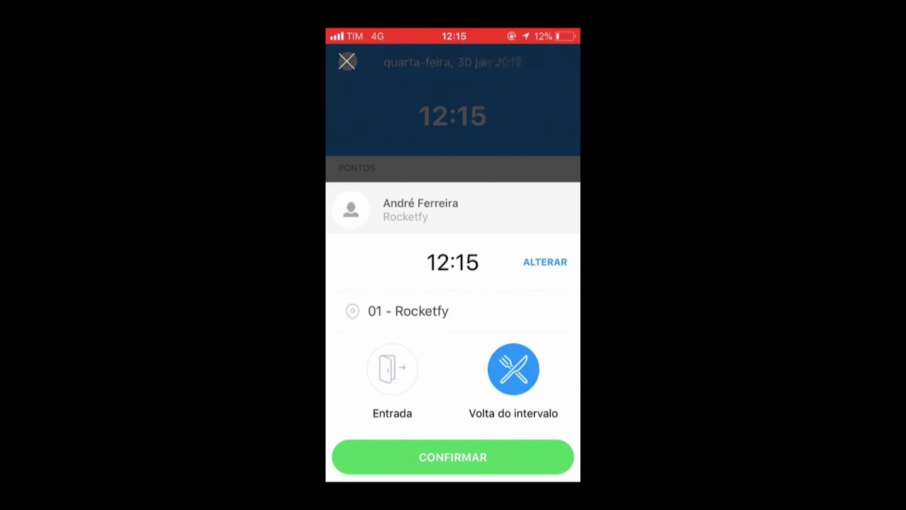
left_click(347, 62)
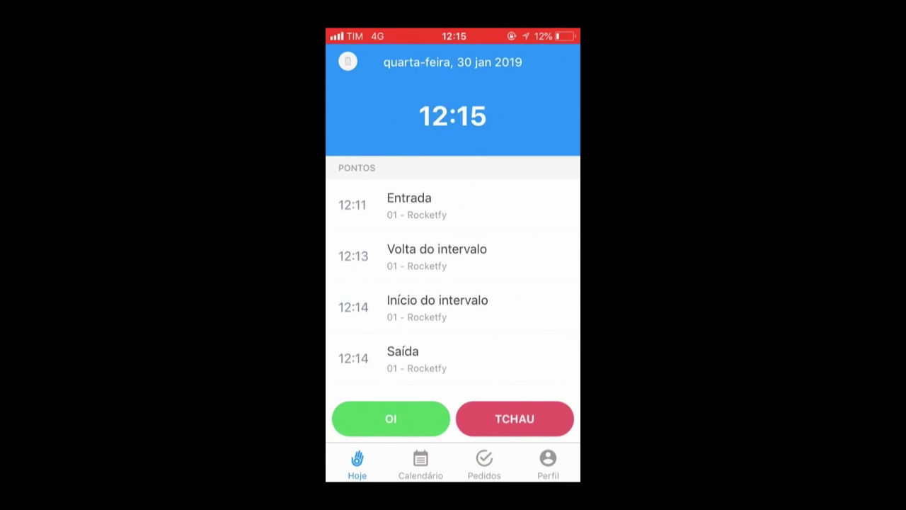
- Open the pending Saúde absence request under Pedidos, examine its details and attached document, and return to the list
left_click(484, 463)
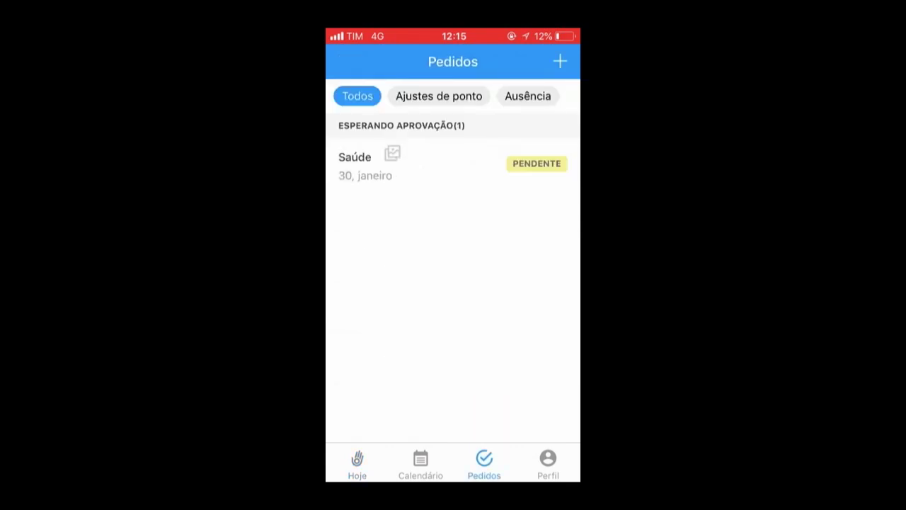
left_click(425, 164)
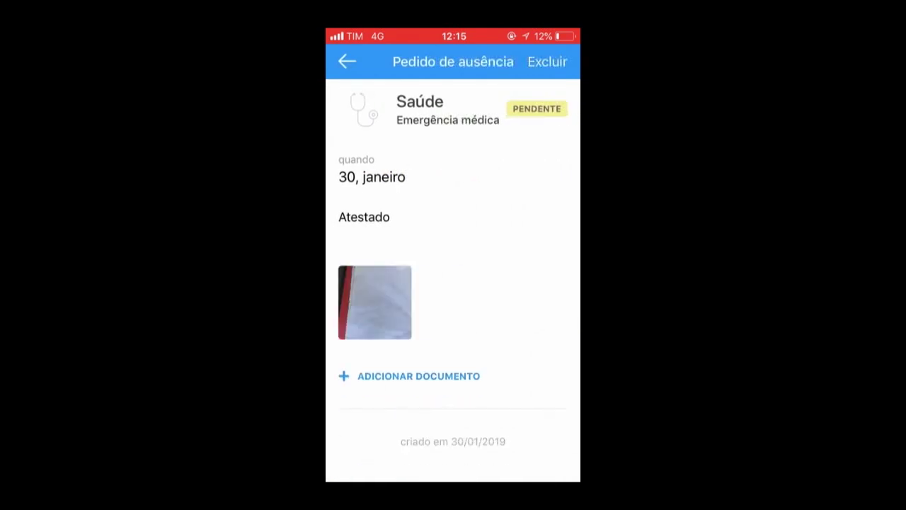
left_click(346, 62)
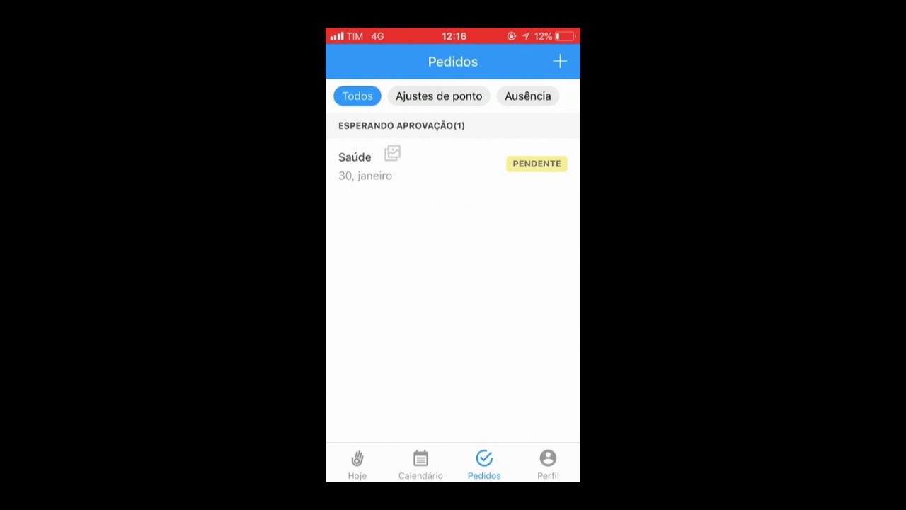
- View the Perfil page and look through its feedback, help, privacy policy and terms options
left_click(548, 463)
scroll(453, 290, "up", 3)
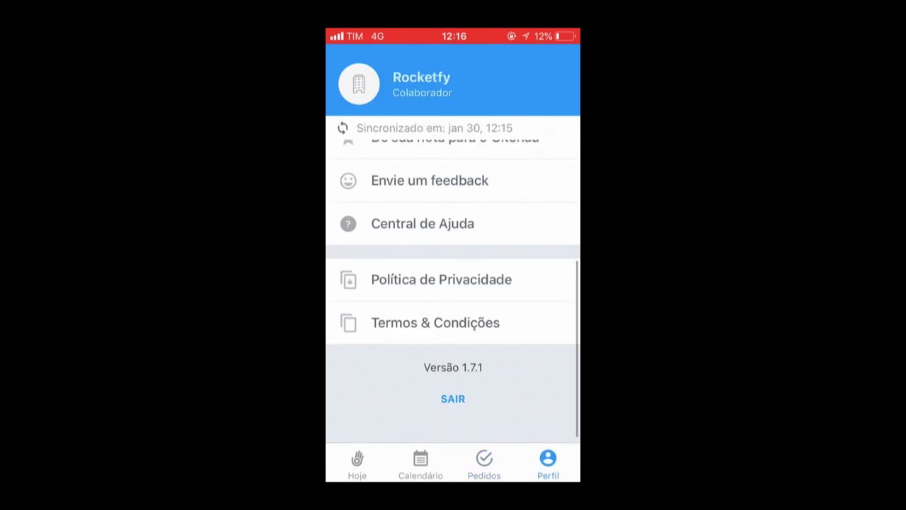